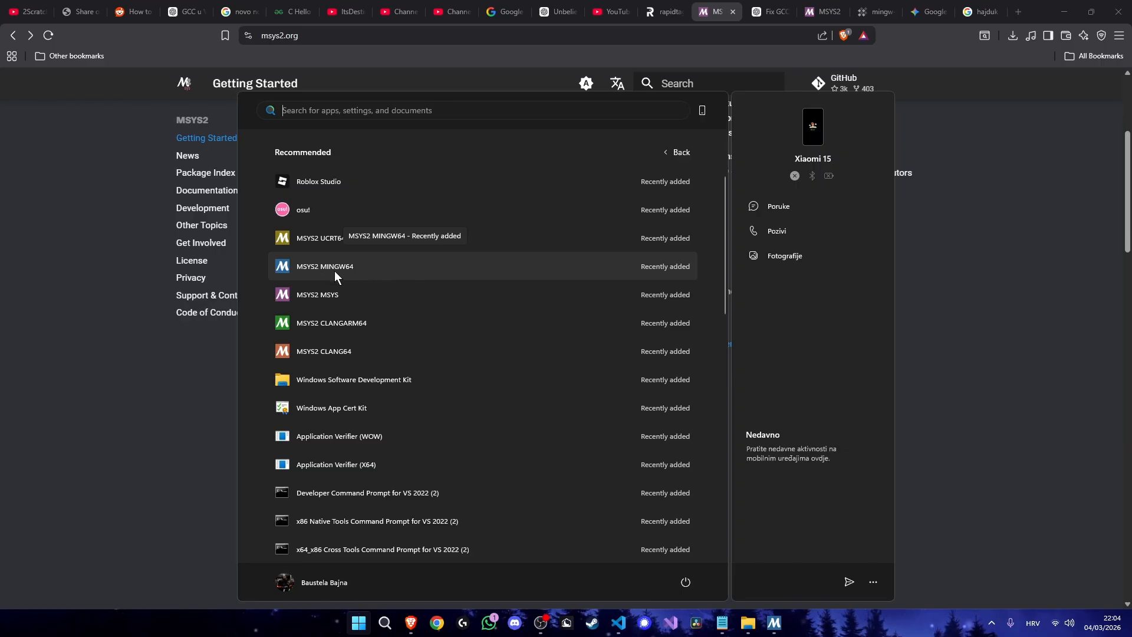
- Launch the MSYS2 MINGW64 terminal and select the GCC installation command in step 6 of the msys2.org instructions
{"action": "left_click", "coordinate": [370, 269]}
{"action": "left_click_drag", "start_coordinate": [290, 27], "coordinate": [653, 201]}
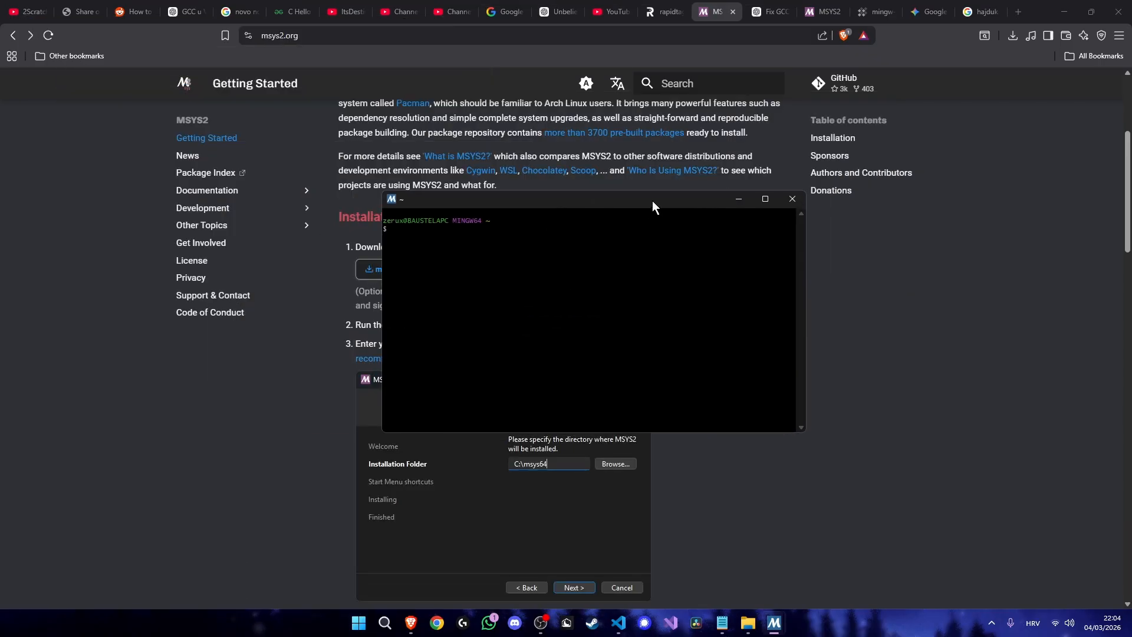
{"action": "left_click", "coordinate": [352, 388]}
{"action": "scroll", "coordinate": [352, 388], "scroll_direction": "down", "scroll_amount": 13}
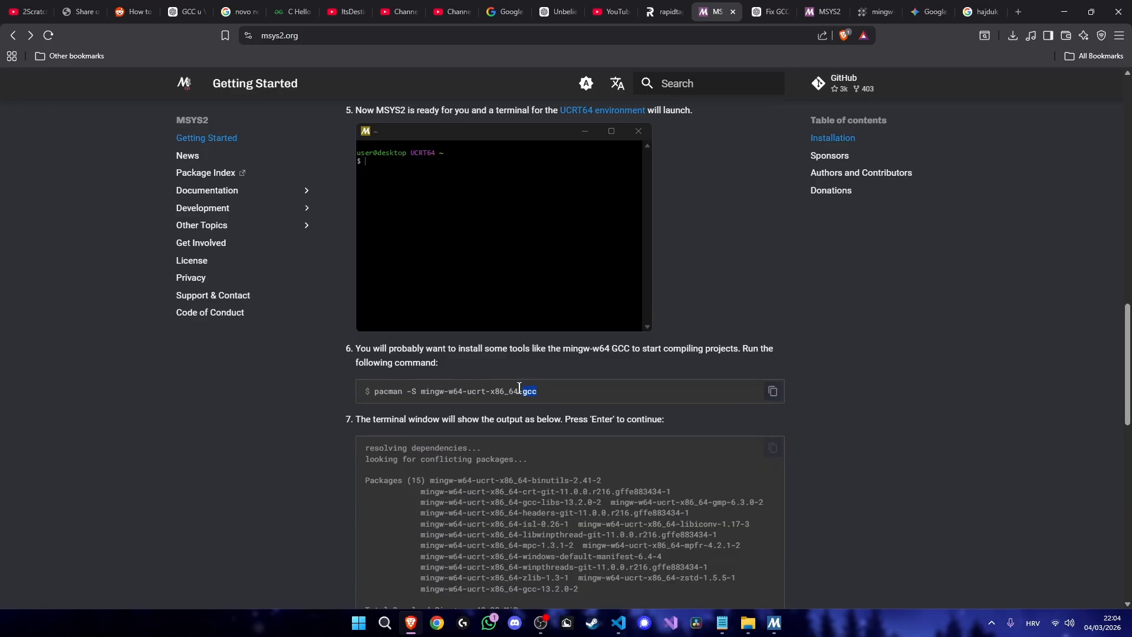
{"action": "left_click_drag", "start_coordinate": [519, 388], "coordinate": [374, 392]}
{"action": "triple_click", "coordinate": [434, 392]}
{"action": "key", "text": "ctrl+c"}
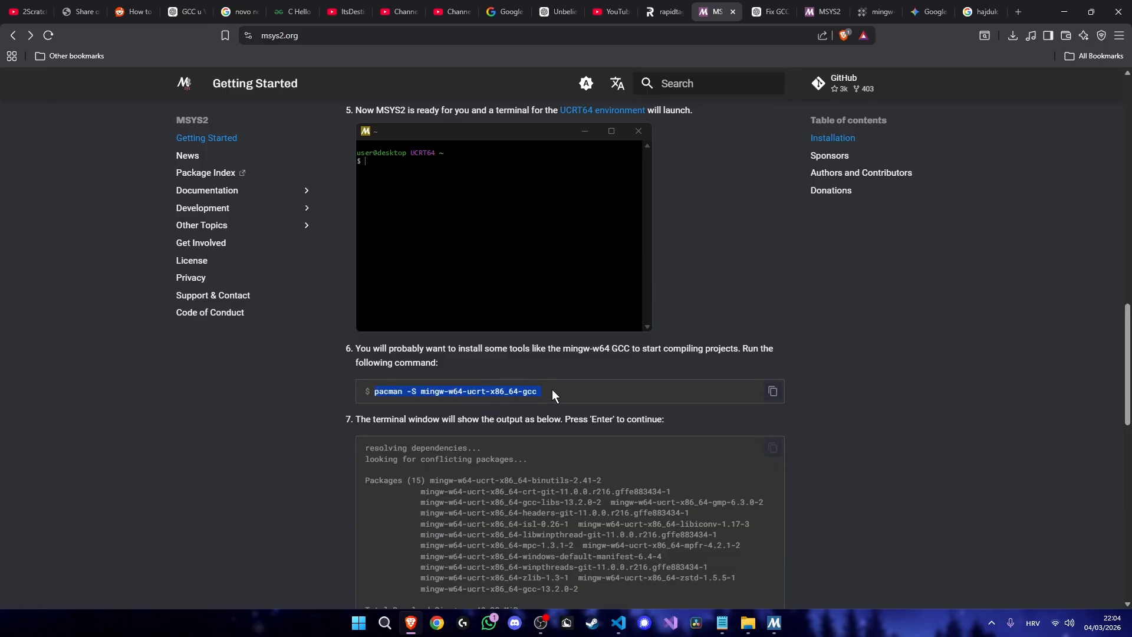
- Paste the command pacman -S mingw-w64-ucrt-x86_64-gcc into the MINGW64 terminal and run it
{"action": "left_click", "coordinate": [774, 623]}
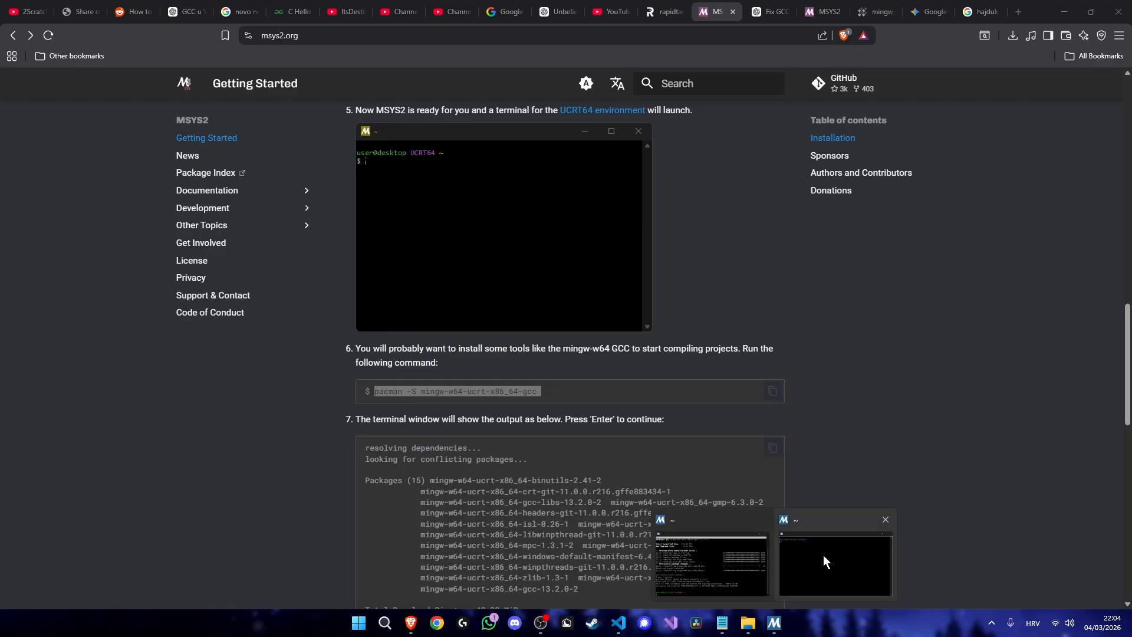
{"action": "left_click", "coordinate": [823, 554]}
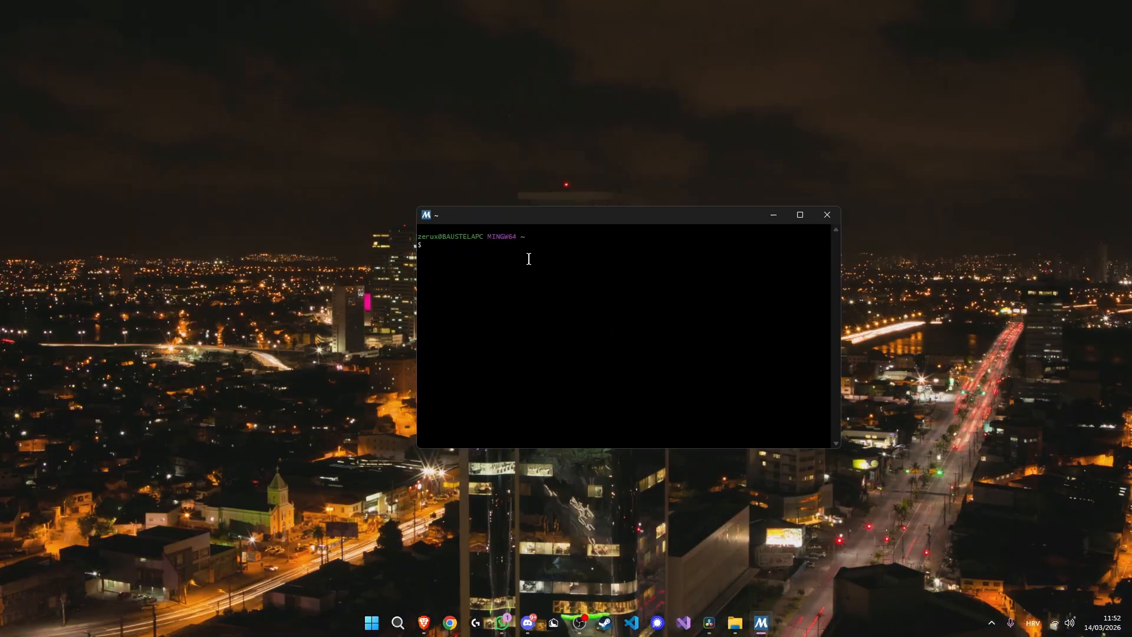
{"action": "right_click", "coordinate": [529, 259]}
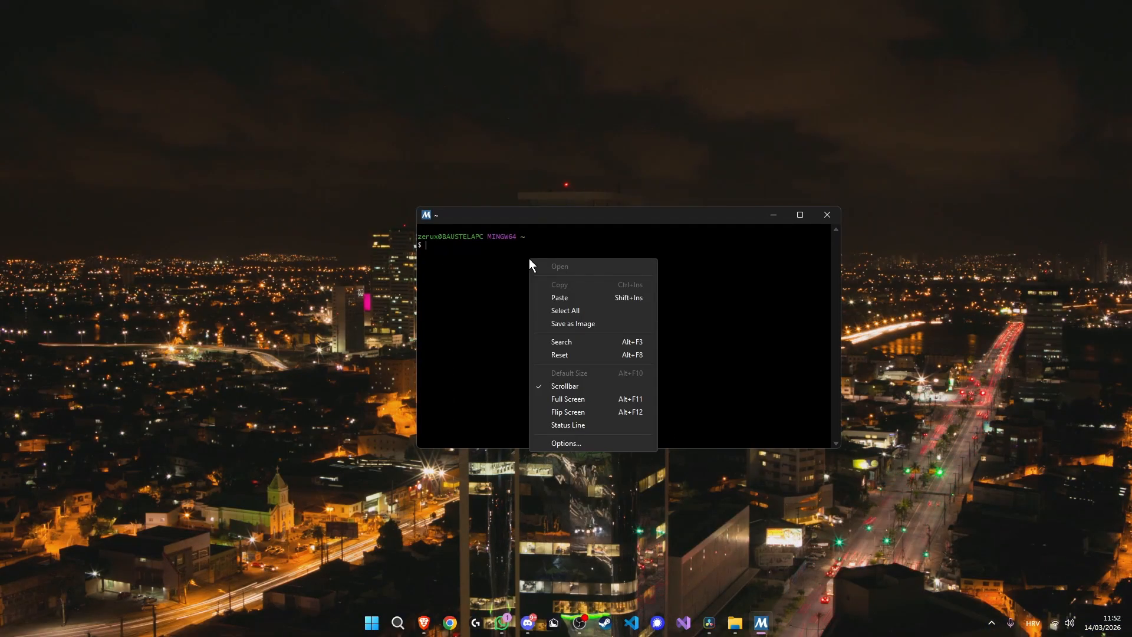
{"action": "left_click", "coordinate": [579, 297]}
{"action": "key", "text": "Return"}
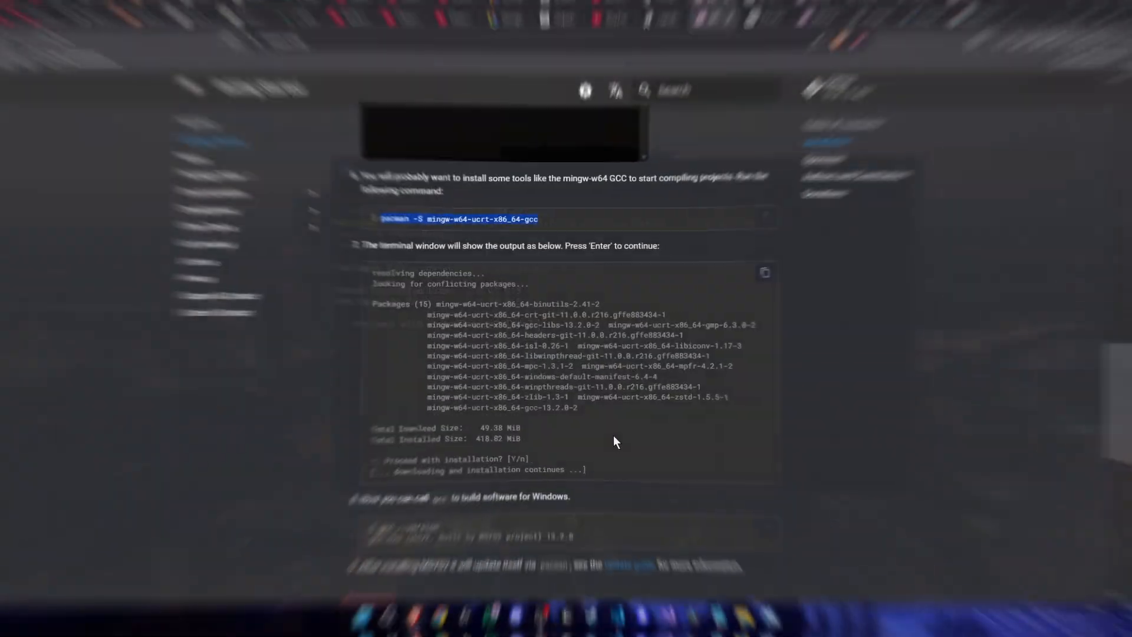
- Clear the pasted command from the MINGW64 terminal and run gcc --version to check the compiler
{"action": "left_click", "coordinate": [774, 623]}
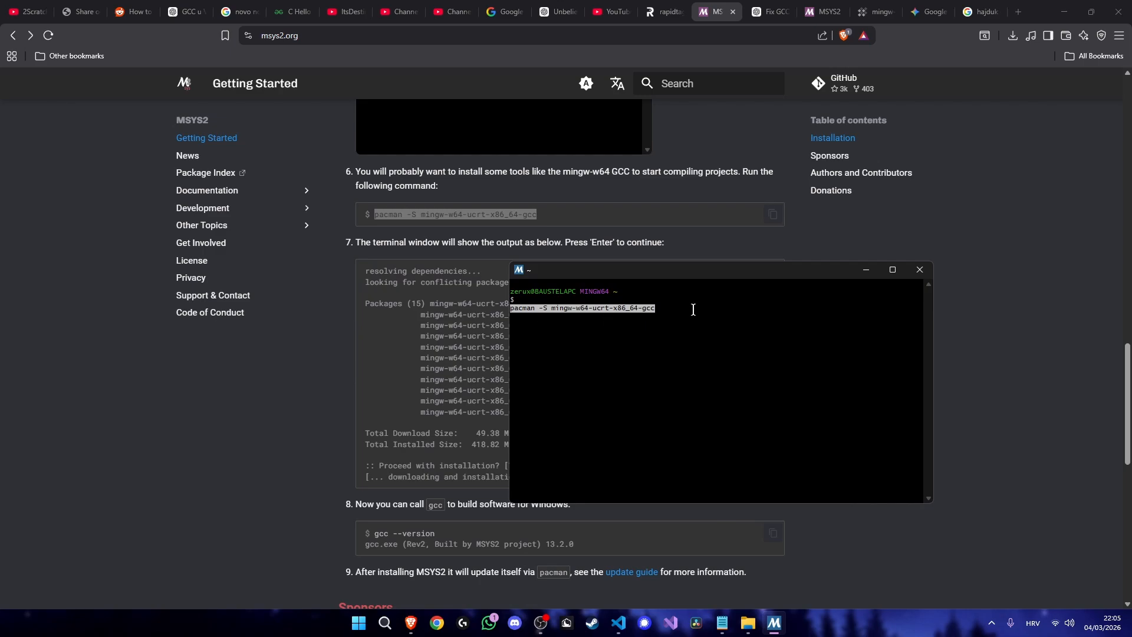
{"action": "key", "text": "BackSpace"}
{"action": "key", "text": "BackSpace"}
{"action": "key", "text": "BackSpace"}
{"action": "key", "text": "BackSpace"}
{"action": "key", "text": "BackSpace"}
{"action": "key", "text": "BackSpace"}
{"action": "key", "text": "BackSpace"}
{"action": "key", "text": "BackSpace"}
{"action": "key", "text": "BackSpace"}
{"action": "key", "text": "BackSpace"}
{"action": "key", "text": "BackSpace"}
{"action": "key", "text": "BackSpace"}
{"action": "key", "text": "BackSpace"}
{"action": "key", "text": "BackSpace"}
{"action": "key", "text": "BackSpace"}
{"action": "key", "text": "BackSpace"}
{"action": "key", "text": "BackSpace"}
{"action": "key", "text": "BackSpace"}
{"action": "key", "text": "BackSpace"}
{"action": "key", "text": "BackSpace"}
{"action": "key", "text": "BackSpace"}
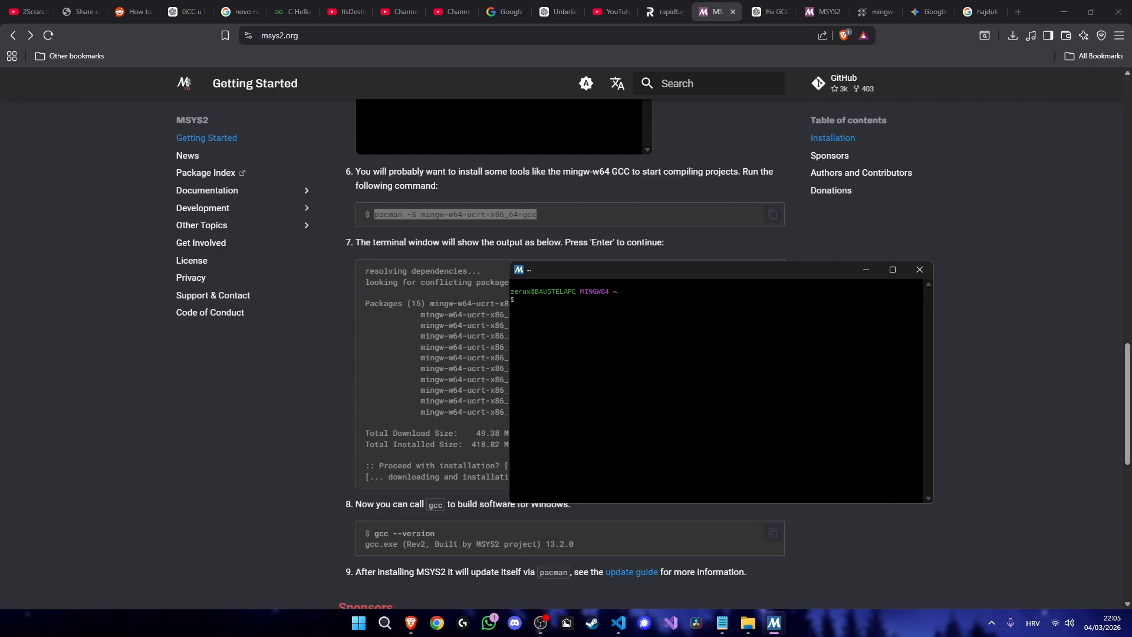
{"action": "type", "text": "gcc -"}
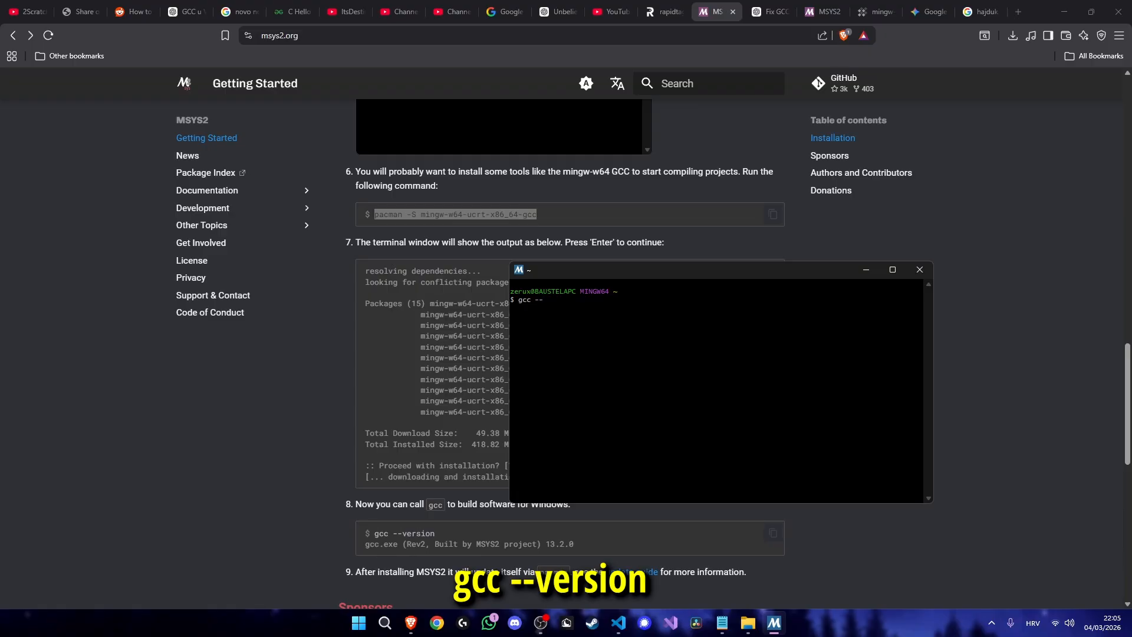
{"action": "type", "text": "-version"}
{"action": "key", "text": "Return"}
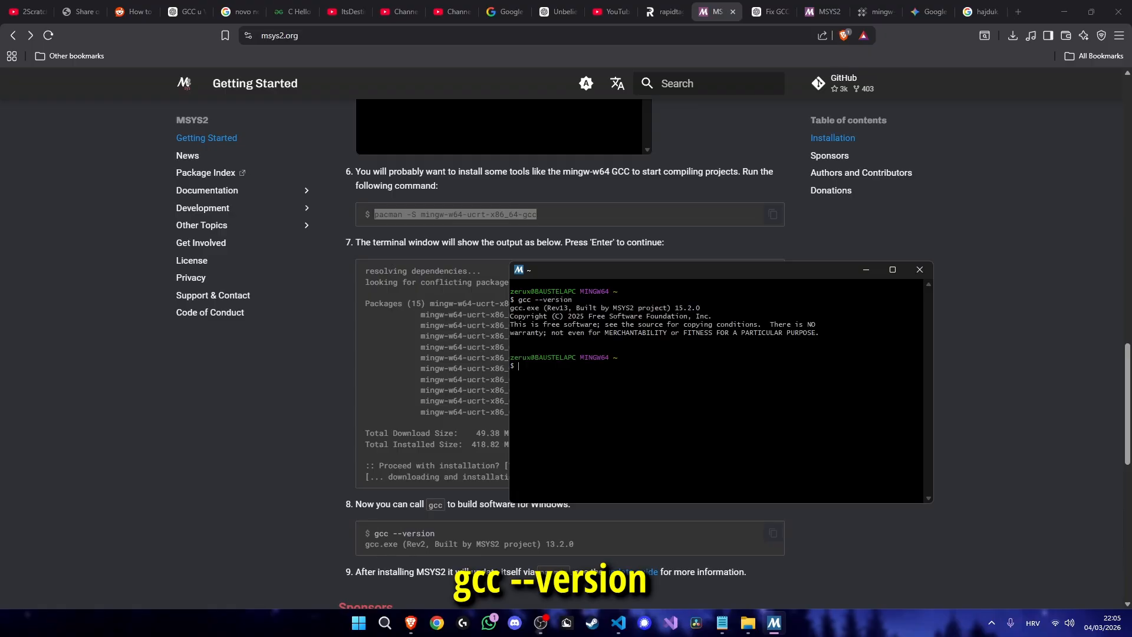
- Reposition the MINGW64 terminal over the web page and minimize it
{"action": "left_click_drag", "start_coordinate": [621, 272], "coordinate": [670, 263]}
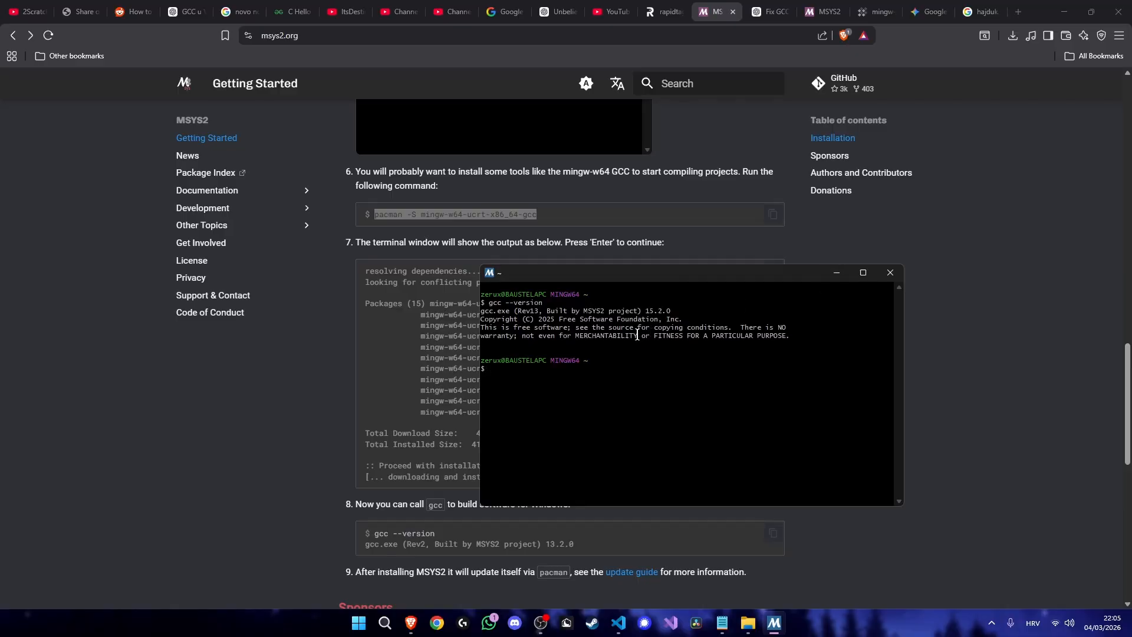
{"action": "left_click_drag", "start_coordinate": [550, 304], "coordinate": [488, 304]}
{"action": "left_click", "coordinate": [487, 304]}
{"action": "left_click_drag", "start_coordinate": [597, 266], "coordinate": [573, 249]}
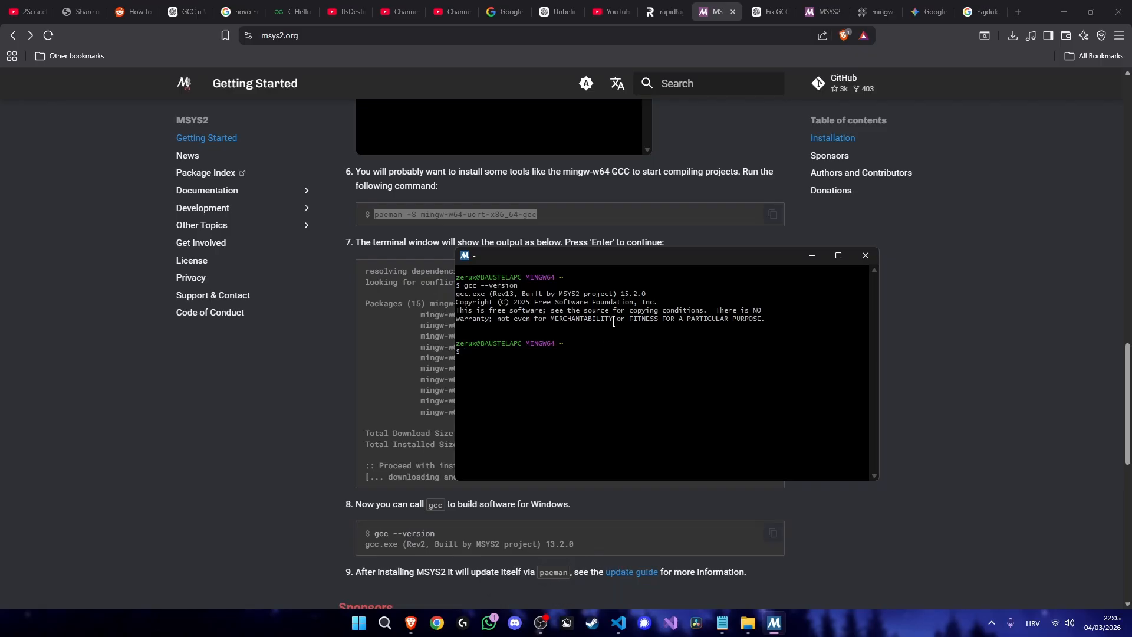
{"action": "left_click", "coordinate": [812, 255]}
- Show the full list of recommended apps to look at the installed MSYS2 entries
{"action": "mouse_move", "coordinate": [747, 623]}
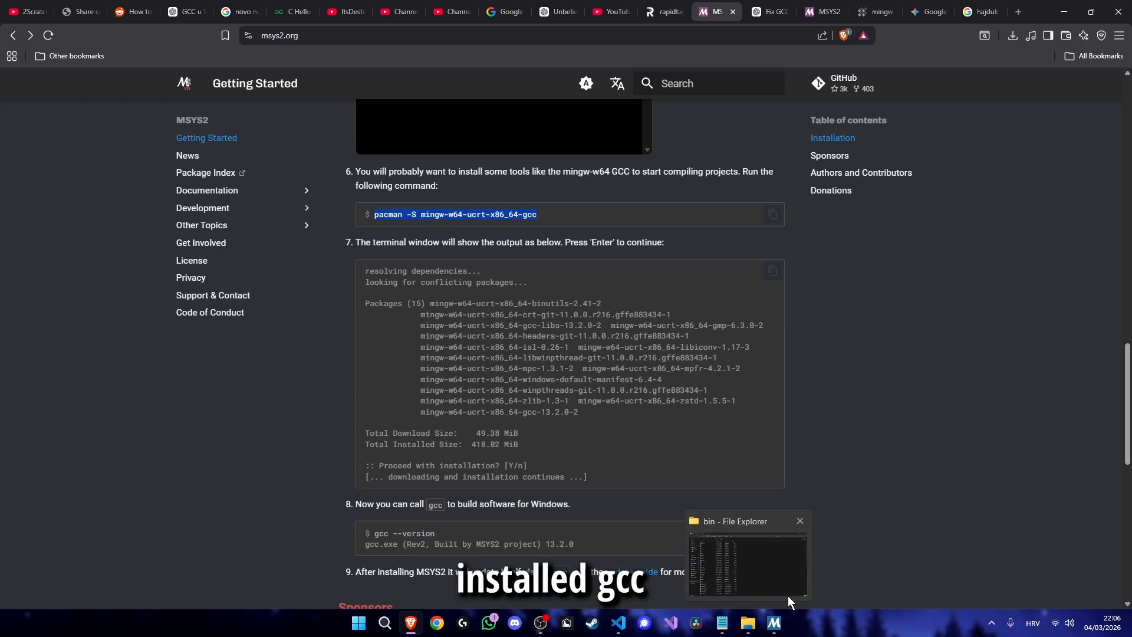
{"action": "key", "text": "super"}
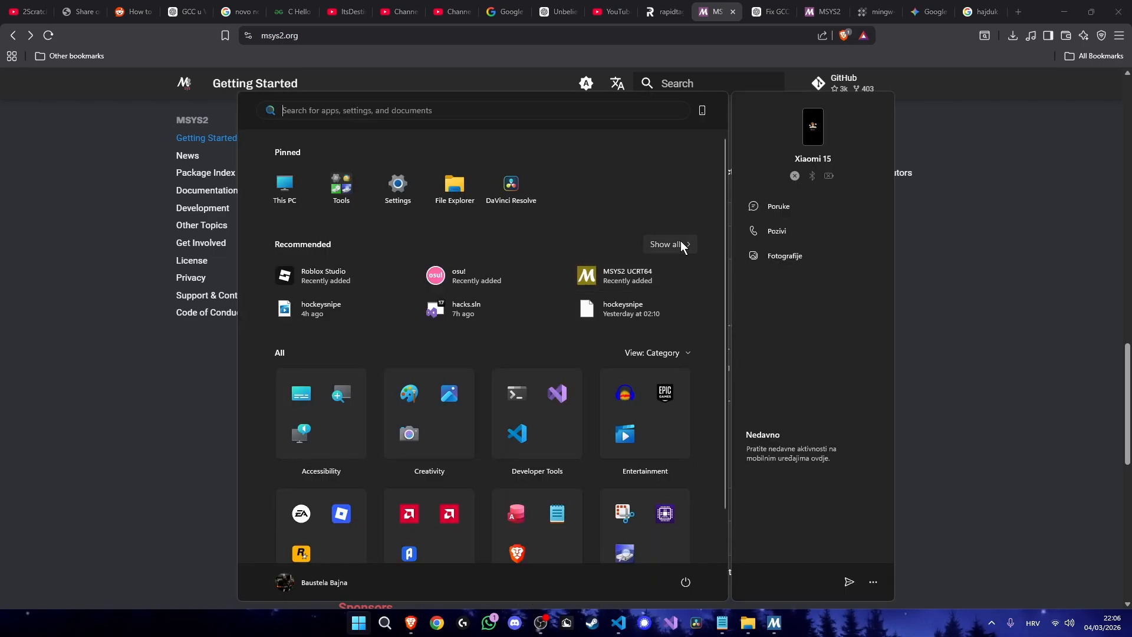
{"action": "left_click", "coordinate": [680, 241]}
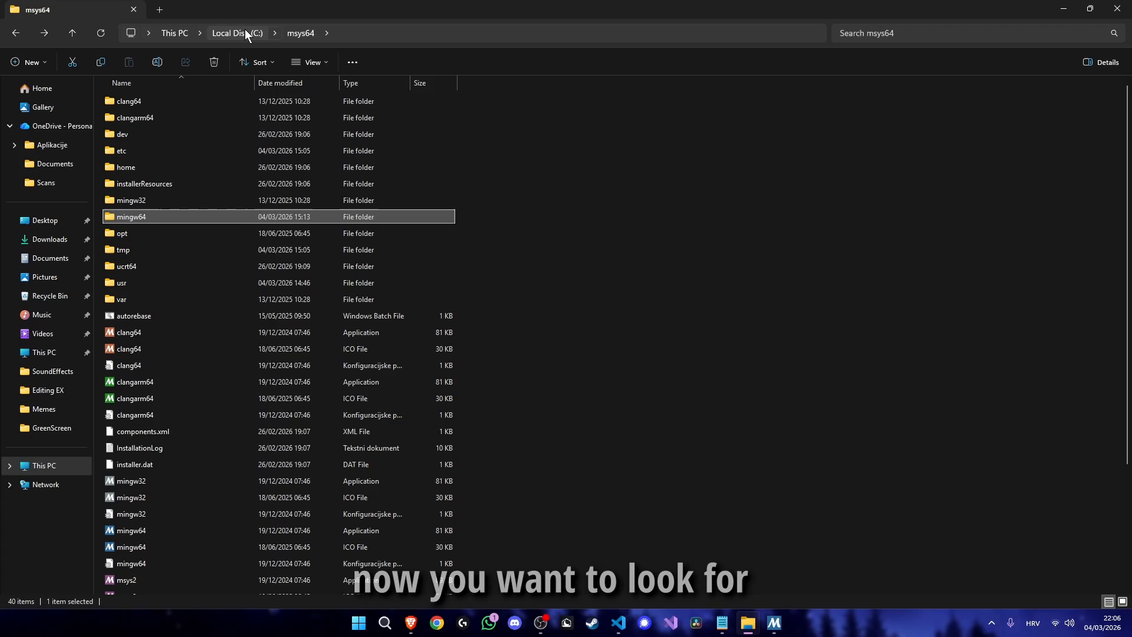
- Switch to File Explorer and open the msys64 folder on Local Disk (C:)
{"action": "left_click", "coordinate": [246, 31]}
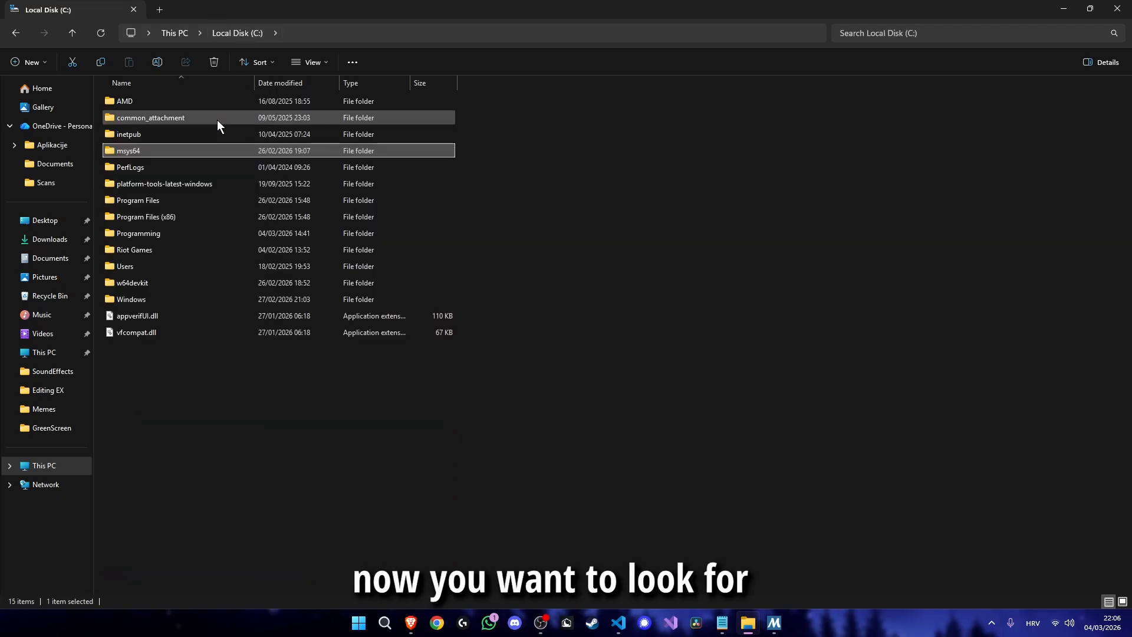
{"action": "left_click", "coordinate": [153, 152]}
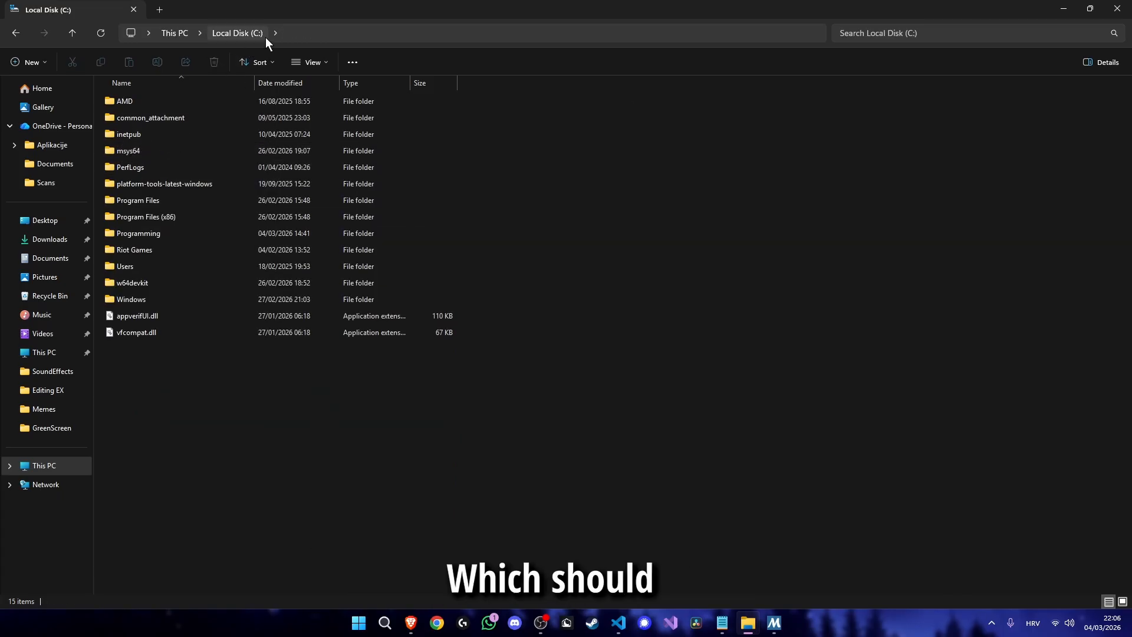
{"action": "double_click", "coordinate": [189, 153]}
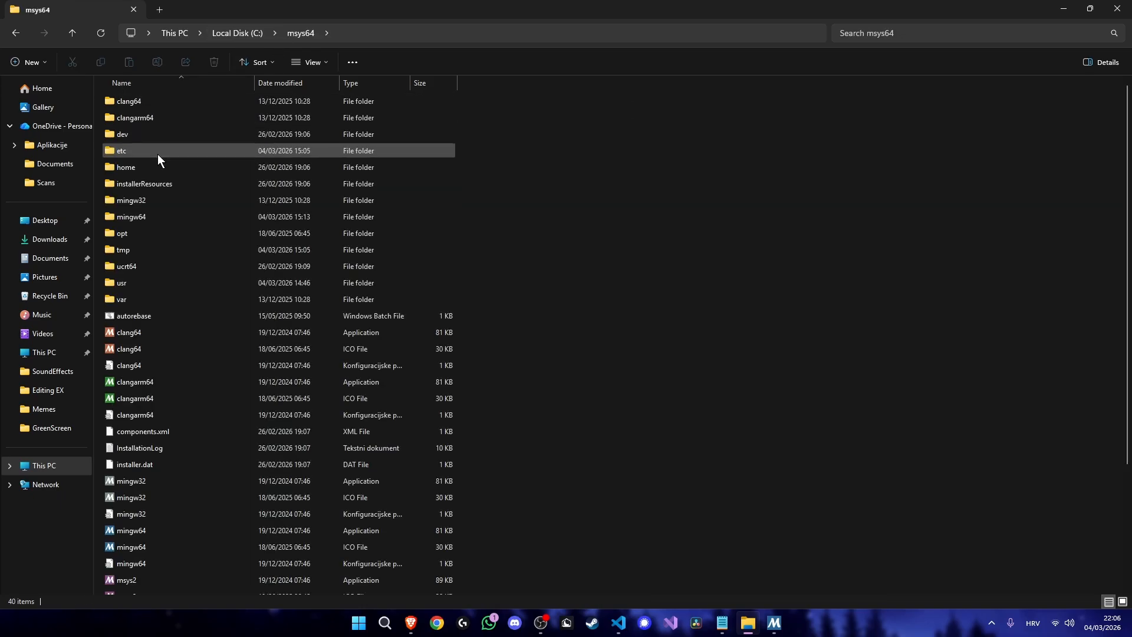
- Open the bin folder inside mingw64 and copy its full path, C:\msys64\mingw64\bin
{"action": "left_click", "coordinate": [153, 169]}
{"action": "left_click", "coordinate": [151, 200]}
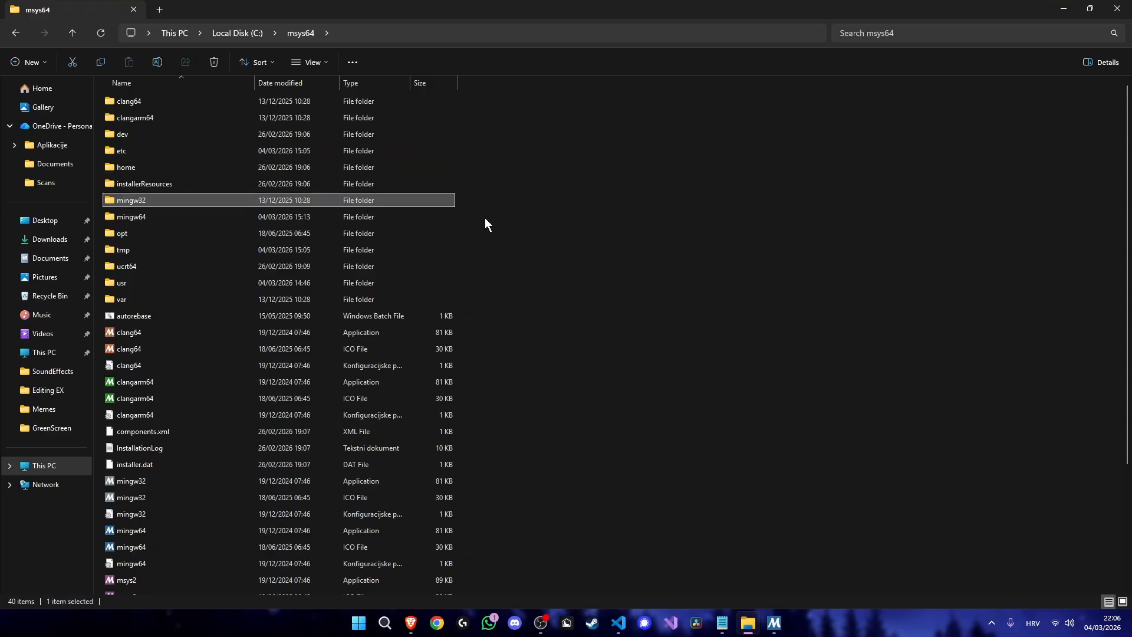
{"action": "mouse_move", "coordinate": [486, 218]}
{"action": "left_mouse_down"}
{"action": "mouse_move", "coordinate": [441, 197]}
{"action": "mouse_move", "coordinate": [478, 220]}
{"action": "left_mouse_up"}
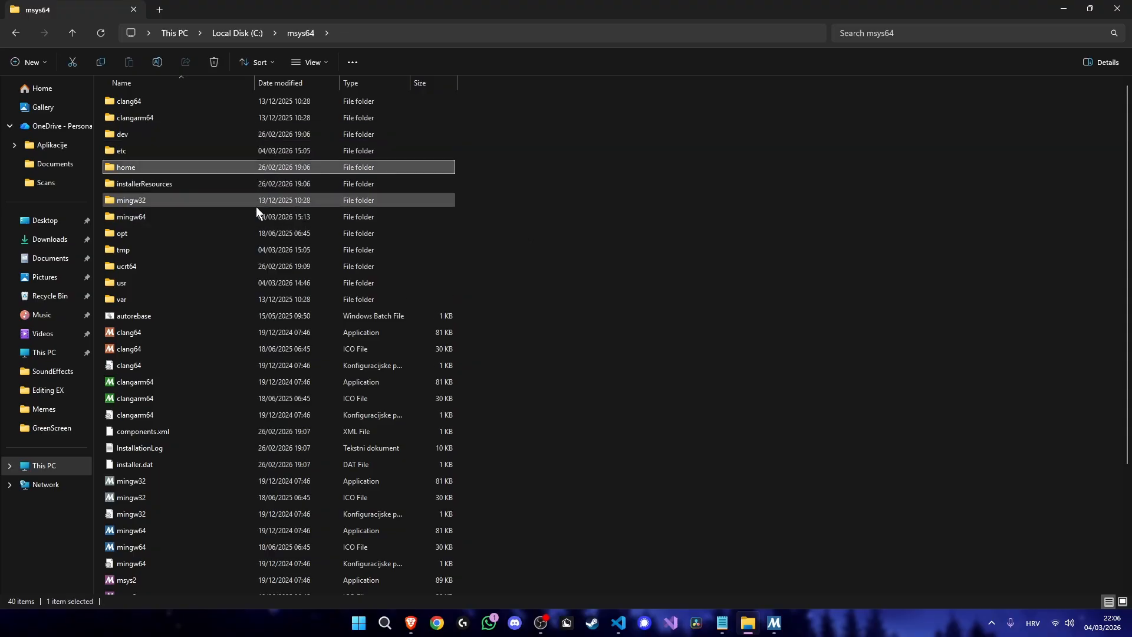
{"action": "key", "text": "Up"}
{"action": "key", "text": "Up"}
{"action": "left_click", "coordinate": [224, 215]}
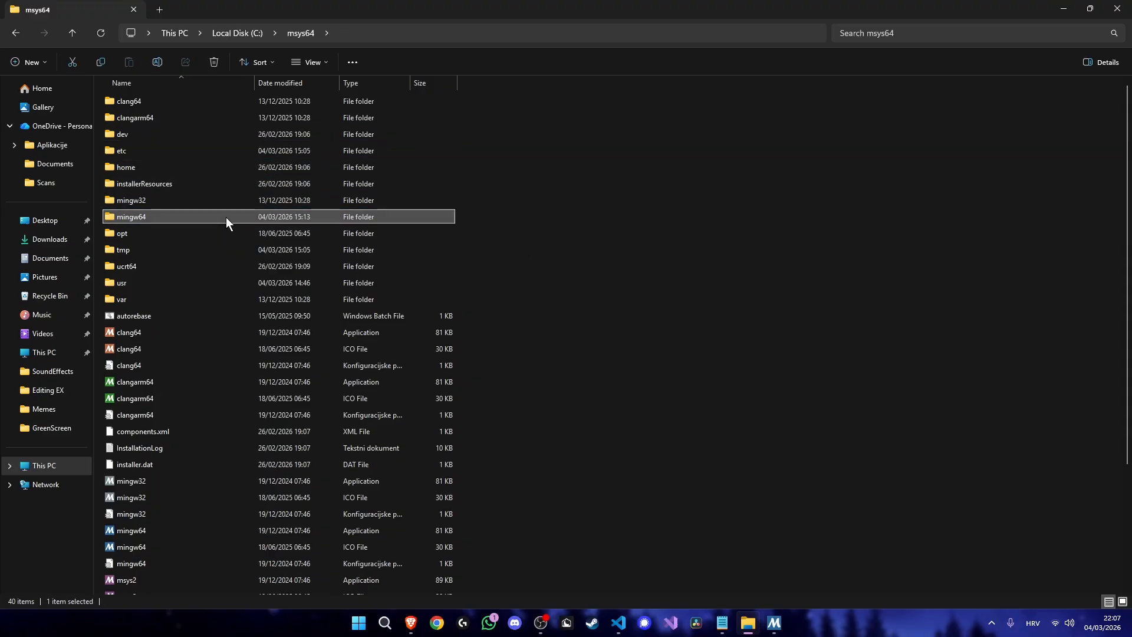
{"action": "double_click", "coordinate": [139, 218]}
{"action": "double_click", "coordinate": [147, 101]}
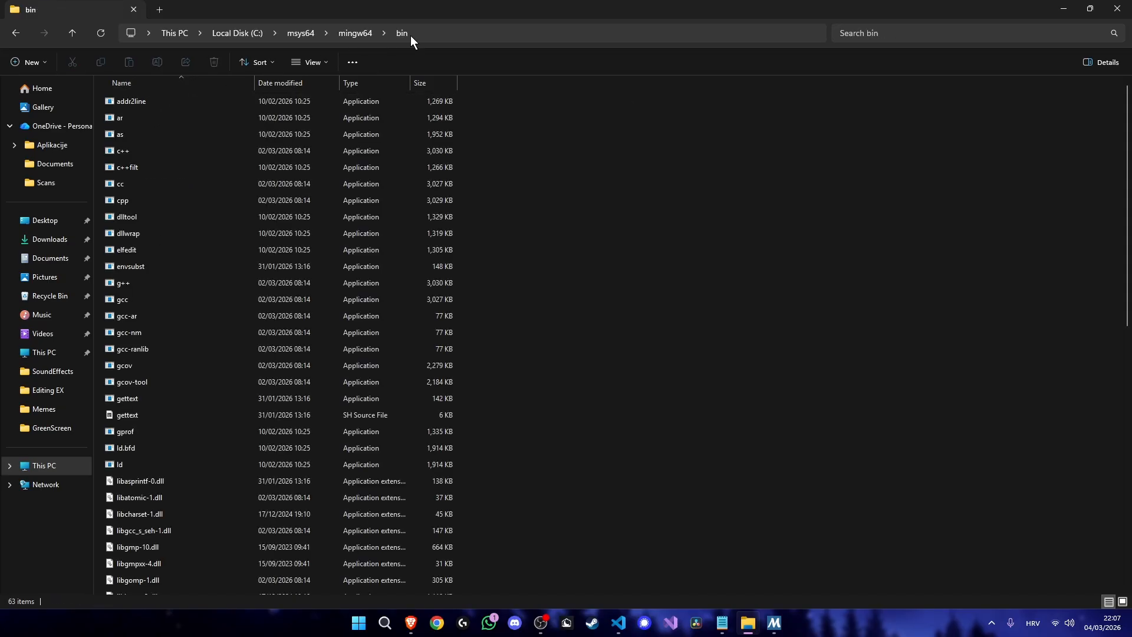
{"action": "left_click", "coordinate": [421, 34]}
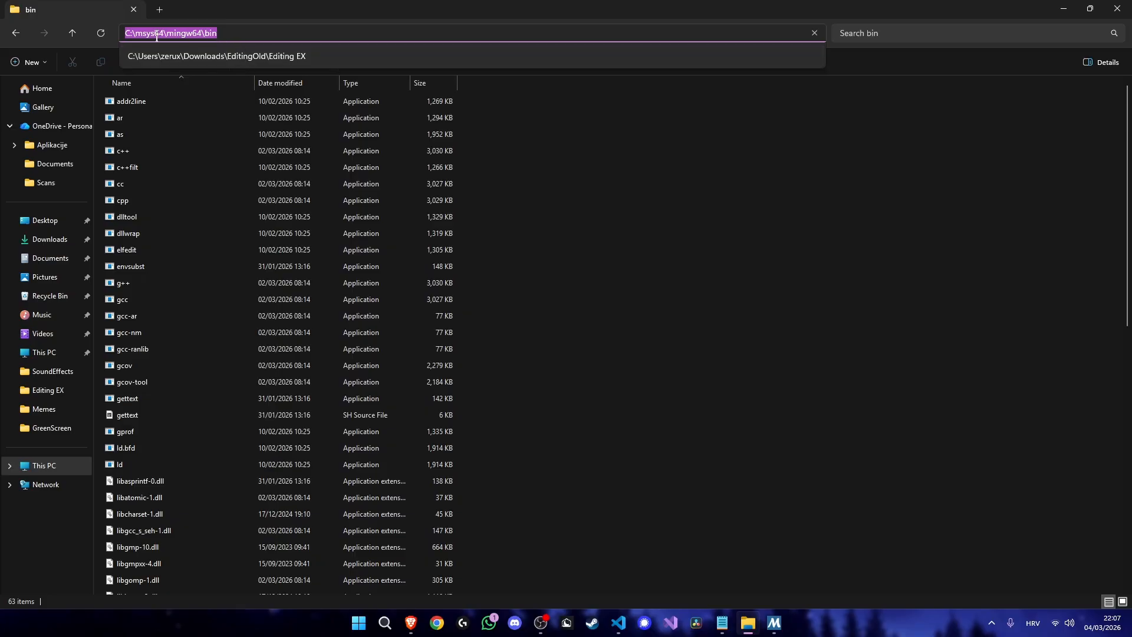
{"action": "left_click", "coordinate": [595, 416]}
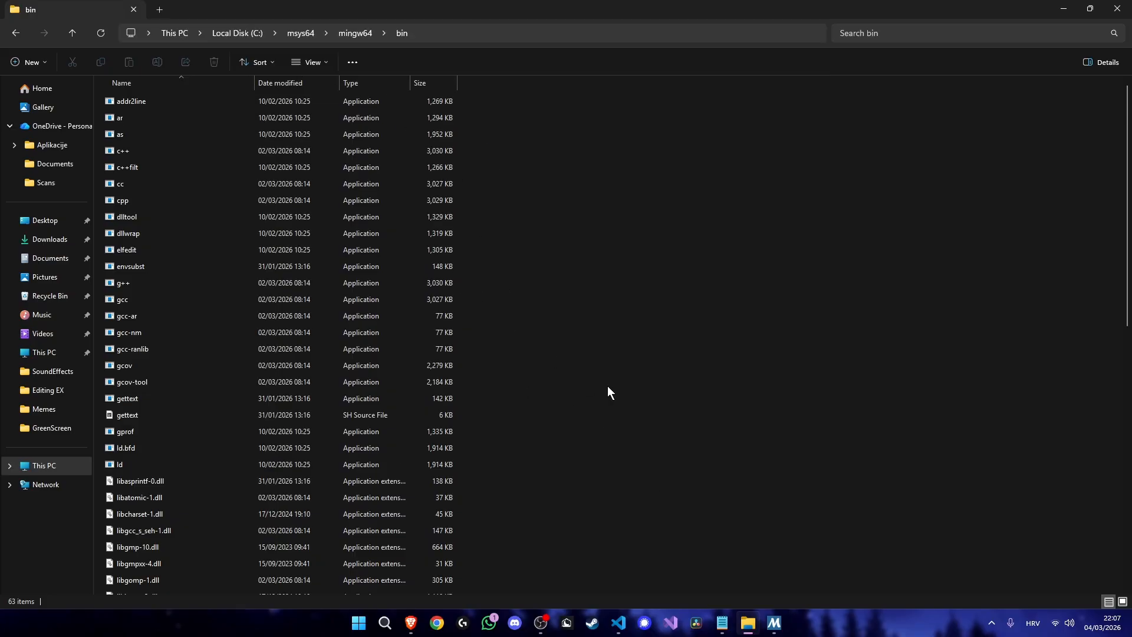
- Search Windows for the advanced system settings and open the Environment Variables dialog
{"action": "key", "text": "super"}
{"action": "type", "text": "adva"}
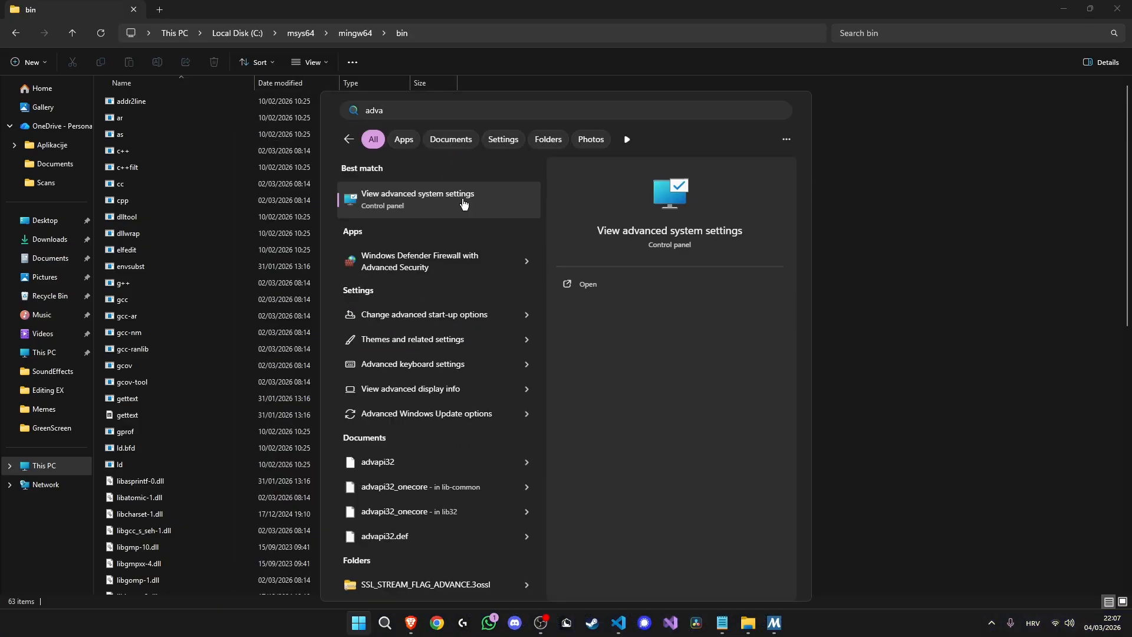
{"action": "key", "text": "Return"}
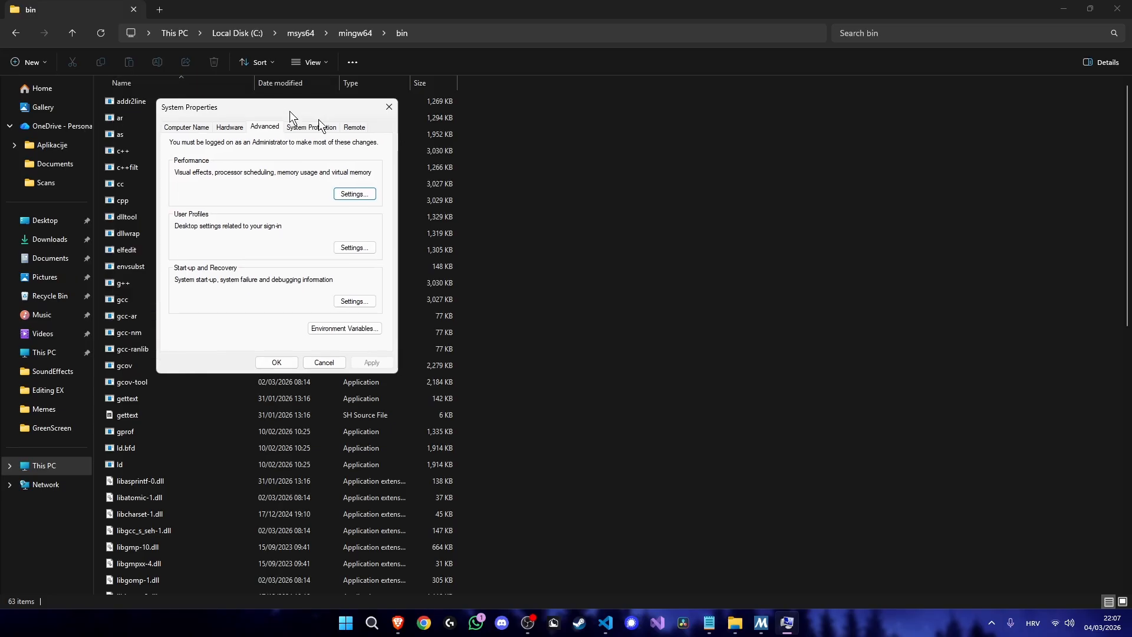
{"action": "left_click", "coordinate": [707, 393]}
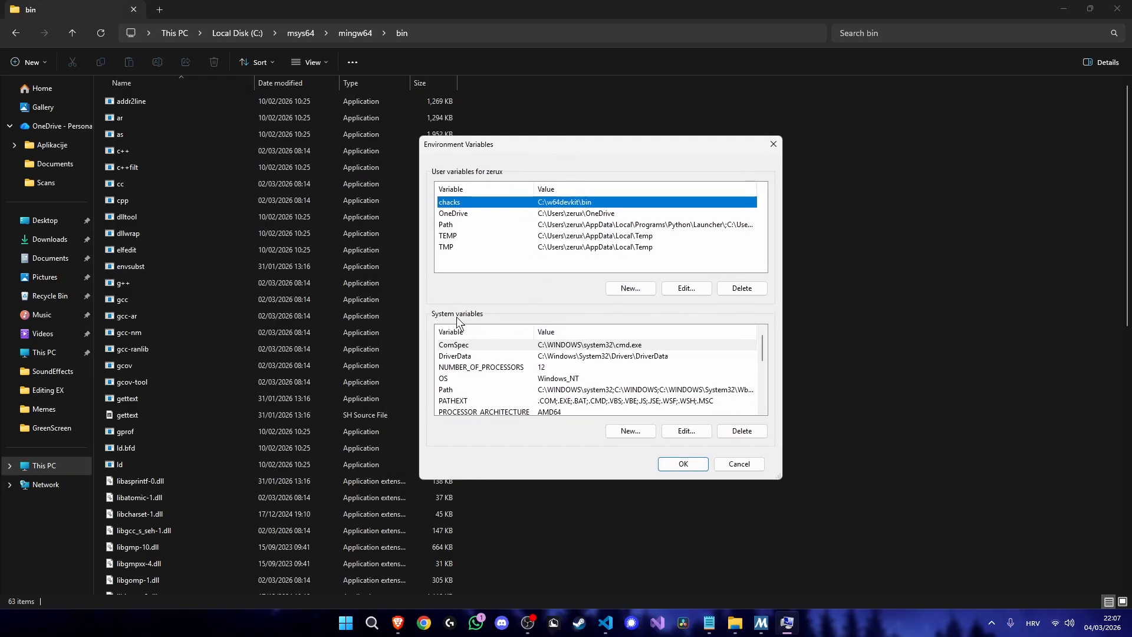
- Add C:\msys64\mingw64\bin as a new entry to the system Path variable
{"action": "left_click", "coordinate": [480, 389]}
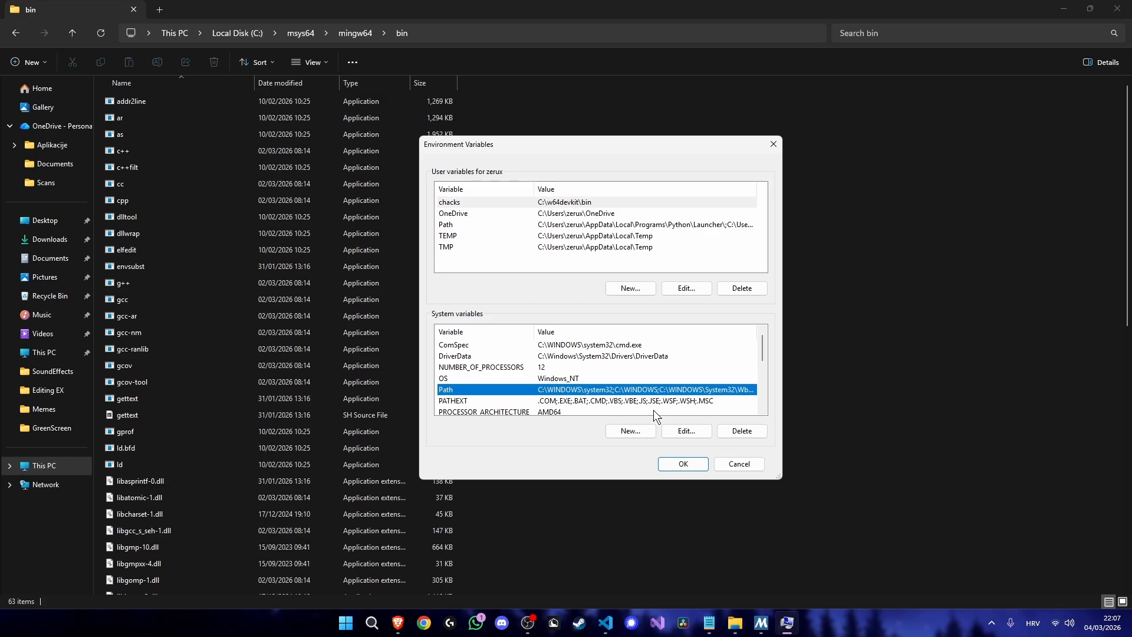
{"action": "left_click", "coordinate": [703, 430]}
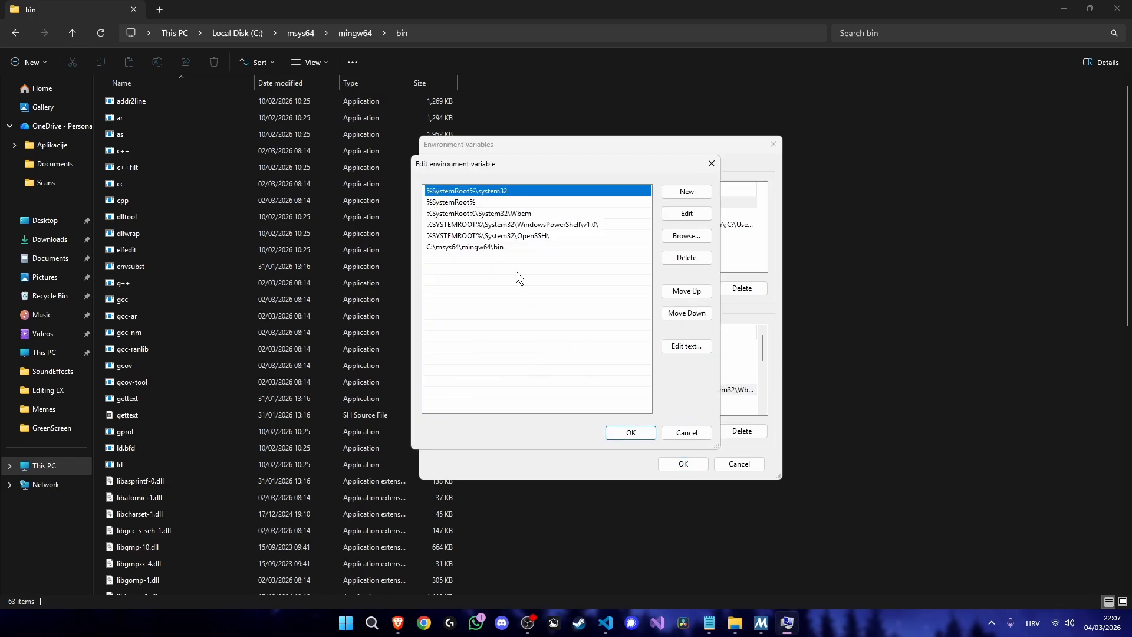
{"action": "left_click_drag", "start_coordinate": [512, 162], "coordinate": [530, 166]}
{"action": "left_click", "coordinate": [528, 263]}
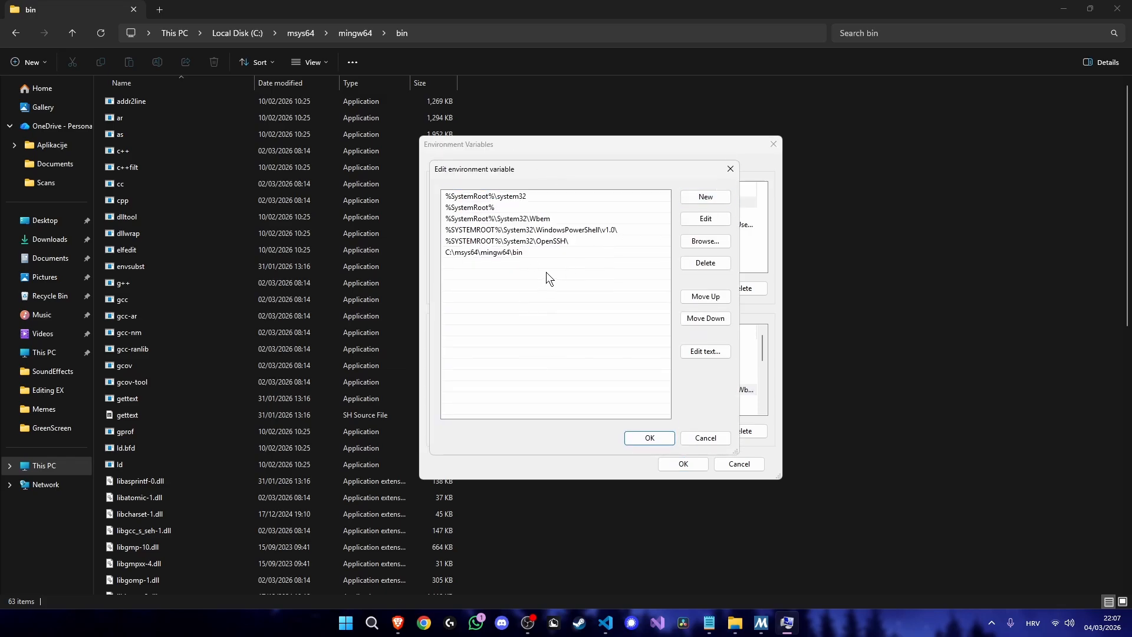
{"action": "left_click", "coordinate": [706, 198]}
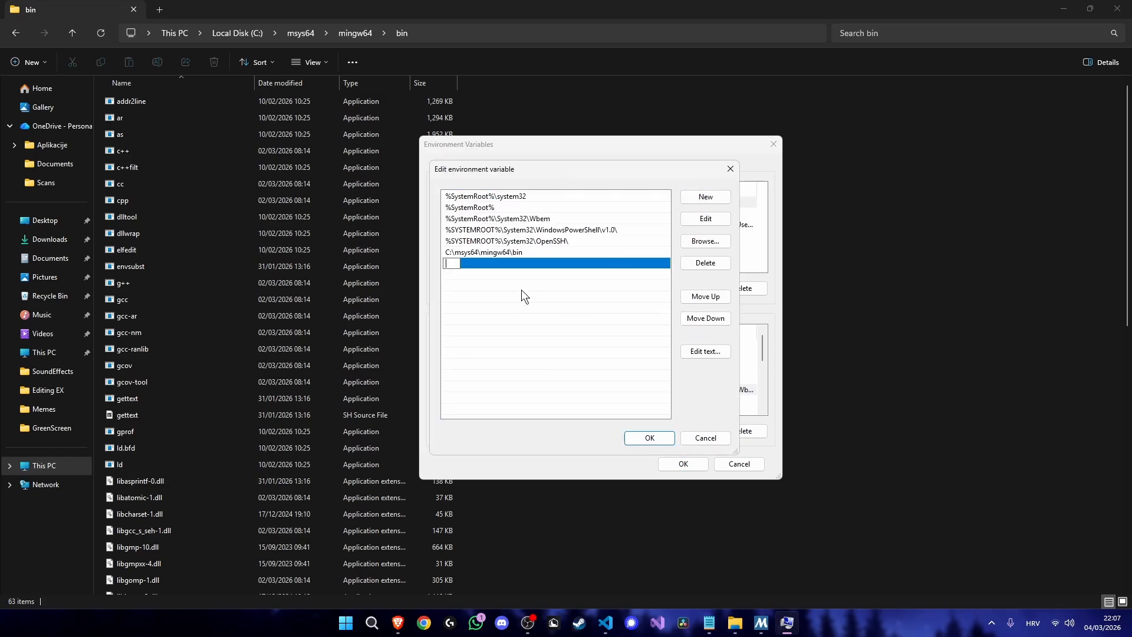
{"action": "left_click", "coordinate": [571, 264]}
- Delete the duplicate C:\msys64\mingw64\bin entry from the system Path and accept the environment variable dialogs
{"action": "left_click", "coordinate": [690, 264]}
{"action": "left_click", "coordinate": [650, 438]}
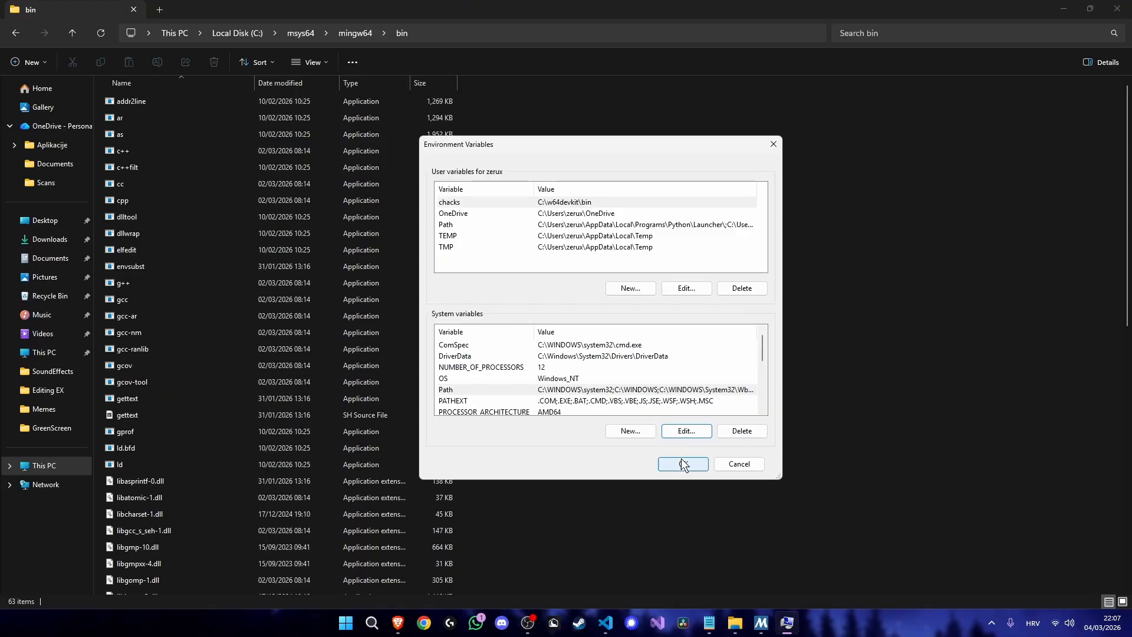
{"action": "left_click", "coordinate": [683, 464]}
{"action": "left_click", "coordinate": [637, 430]}
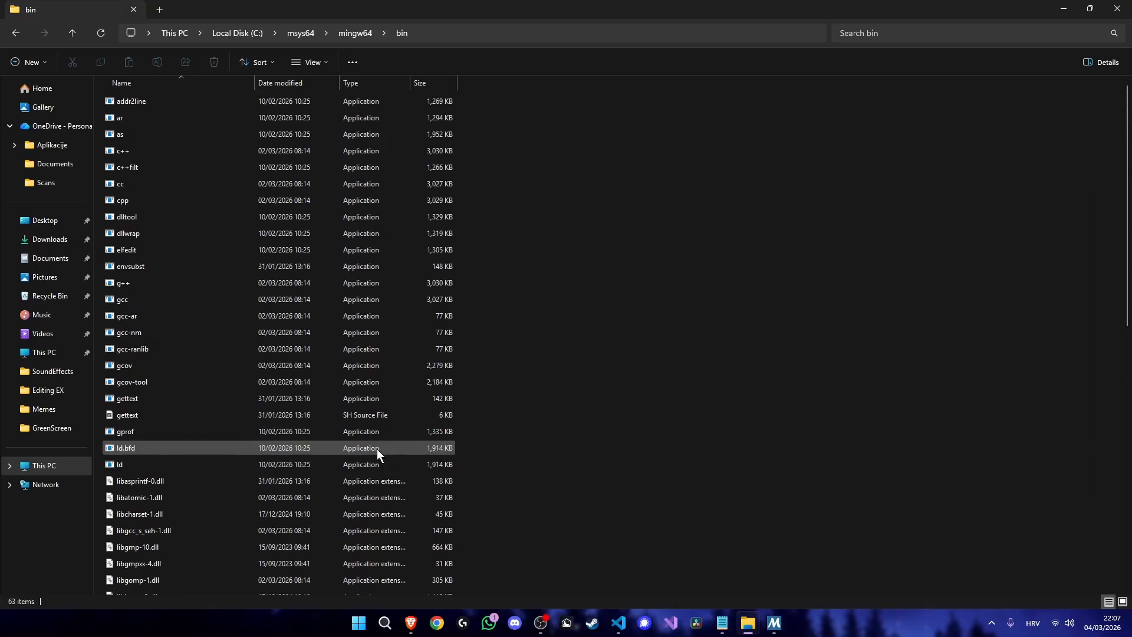
{"action": "left_click_drag", "start_coordinate": [556, 250], "coordinate": [232, 504]}
{"action": "left_click", "coordinate": [270, 360]}
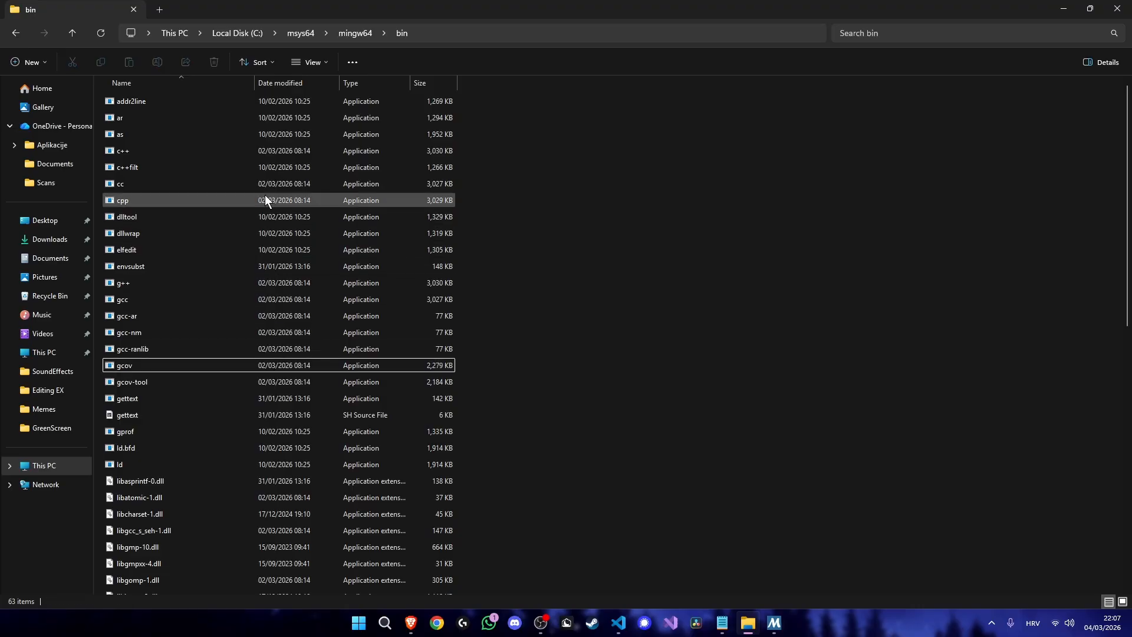
{"action": "left_click", "coordinate": [207, 100]}
{"action": "left_click", "coordinate": [232, 133]}
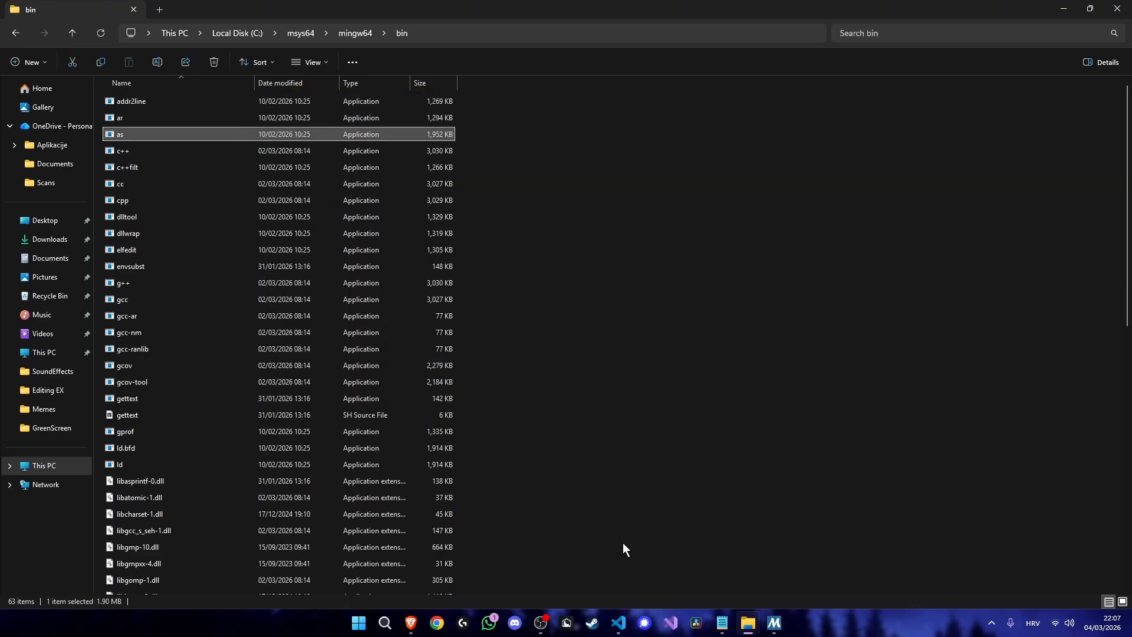
- Open Visual Studio Code in a maximized window and check the compiler by running gcc --version in its terminal
{"action": "left_click", "coordinate": [617, 624]}
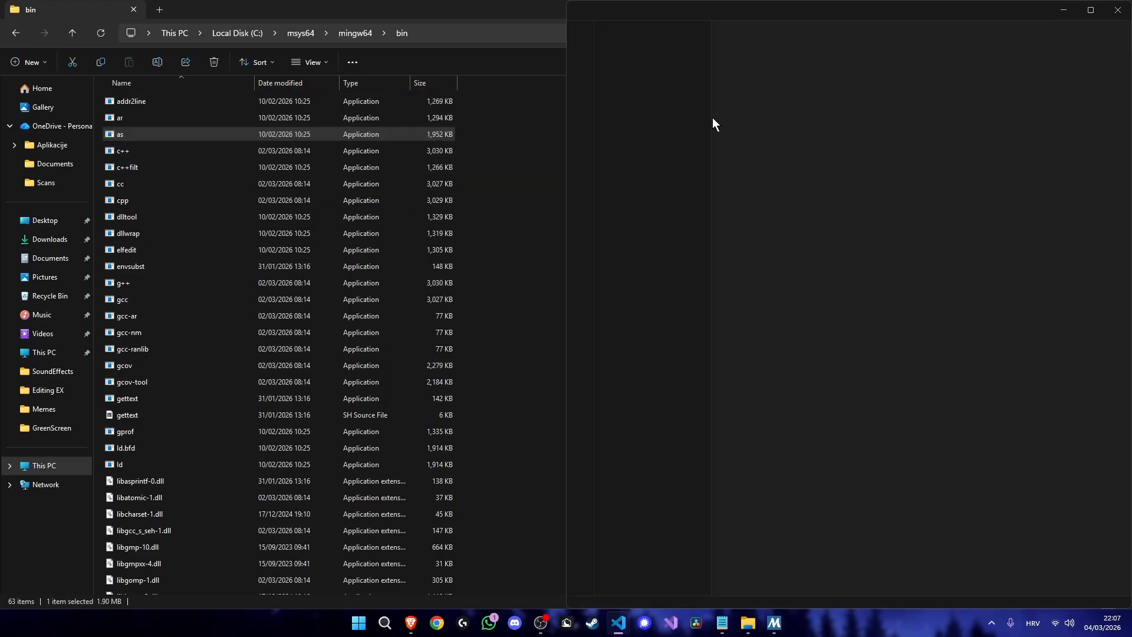
{"action": "left_click", "coordinate": [1090, 11]}
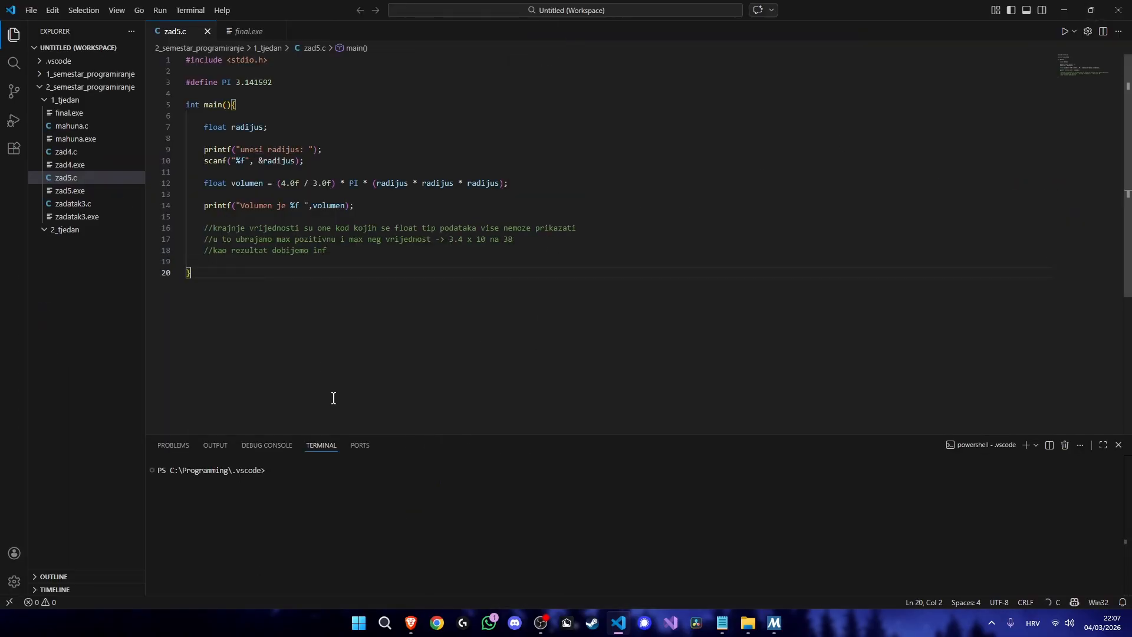
{"action": "left_click", "coordinate": [269, 470]}
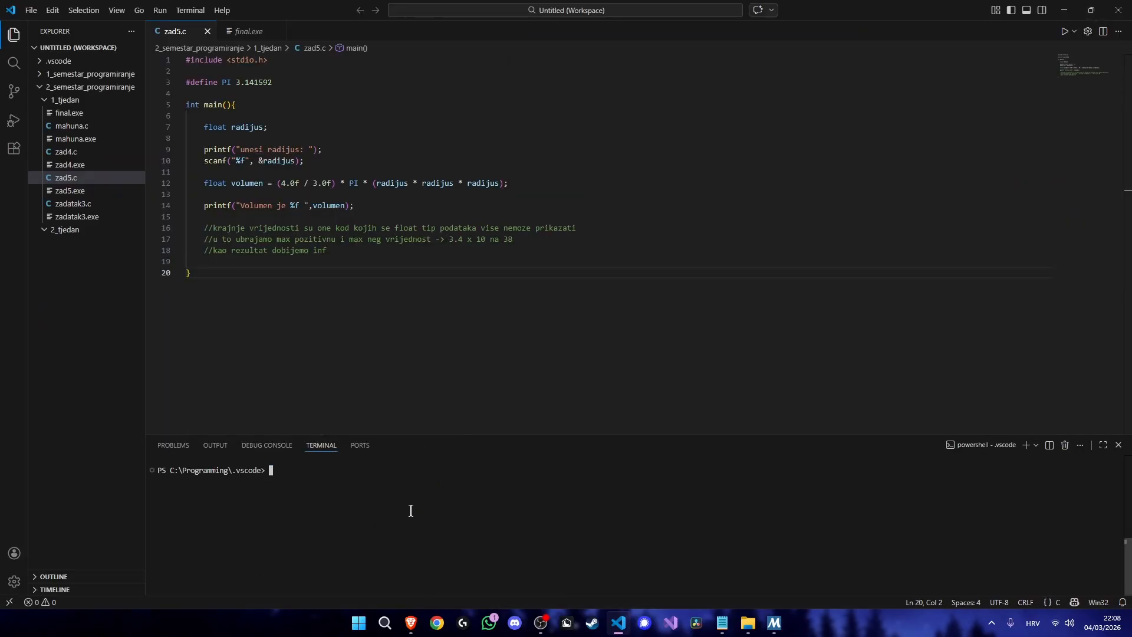
{"action": "type", "text": "gcc --version"}
{"action": "key", "text": "Return"}
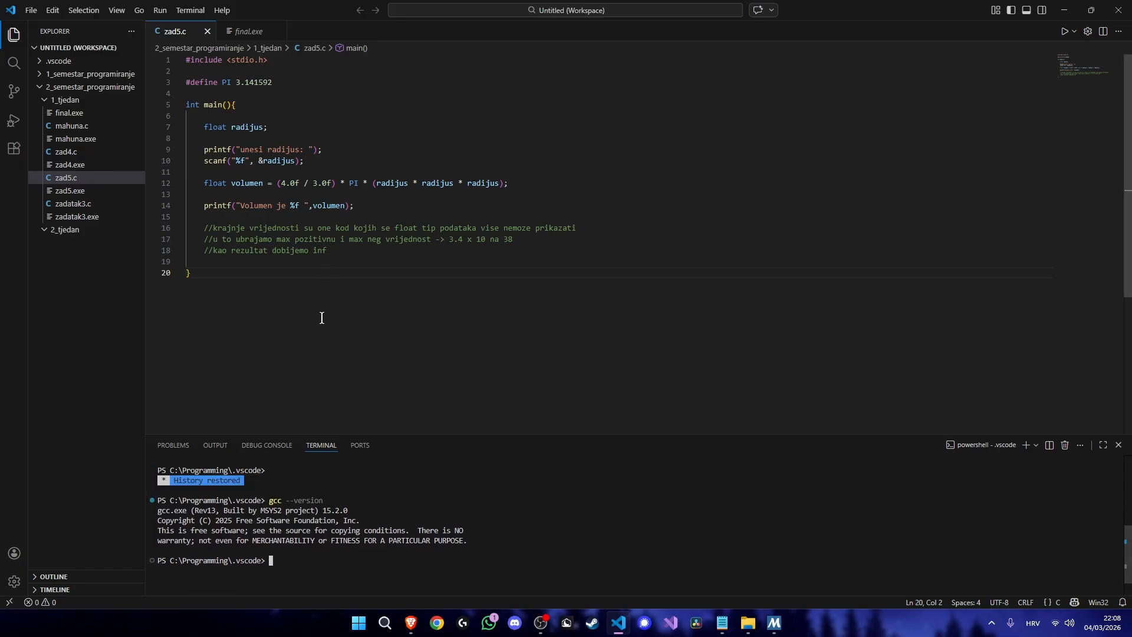
{"action": "left_click", "coordinate": [264, 286]}
{"action": "left_click_drag", "start_coordinate": [264, 285], "coordinate": [178, 95]}
{"action": "left_click", "coordinate": [276, 255]}
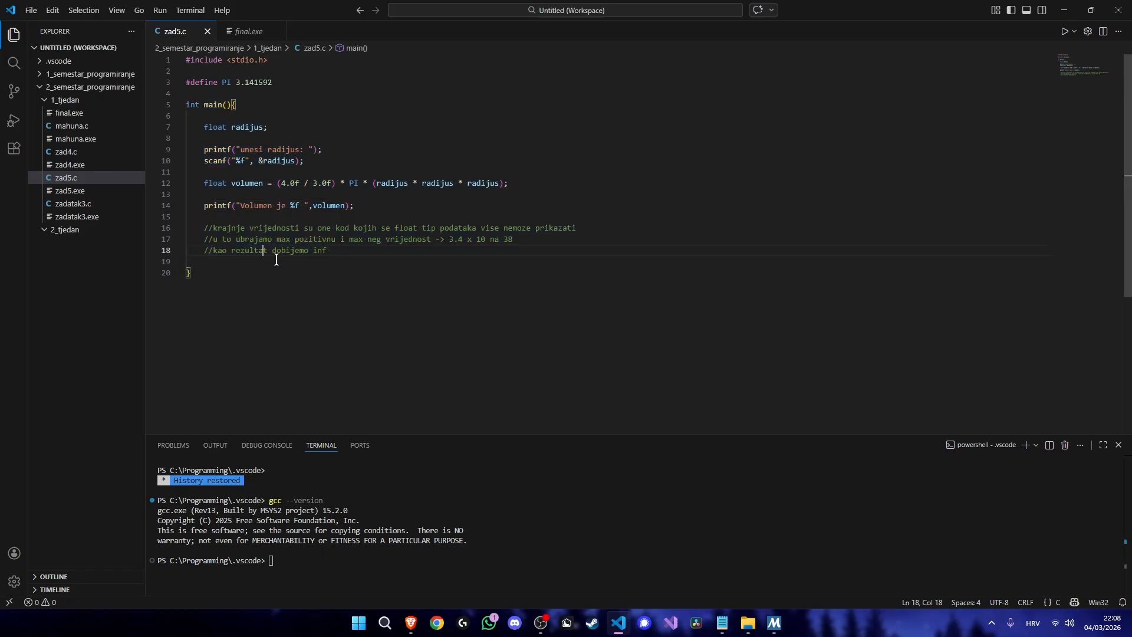
{"action": "left_click", "coordinate": [298, 273]}
{"action": "left_click", "coordinate": [377, 207]}
{"action": "left_click", "coordinate": [374, 335]}
- Minimize the code editor, File Explorer and browser windows to get back to the desktop
{"action": "left_click", "coordinate": [1064, 10]}
{"action": "left_click", "coordinate": [1067, 10]}
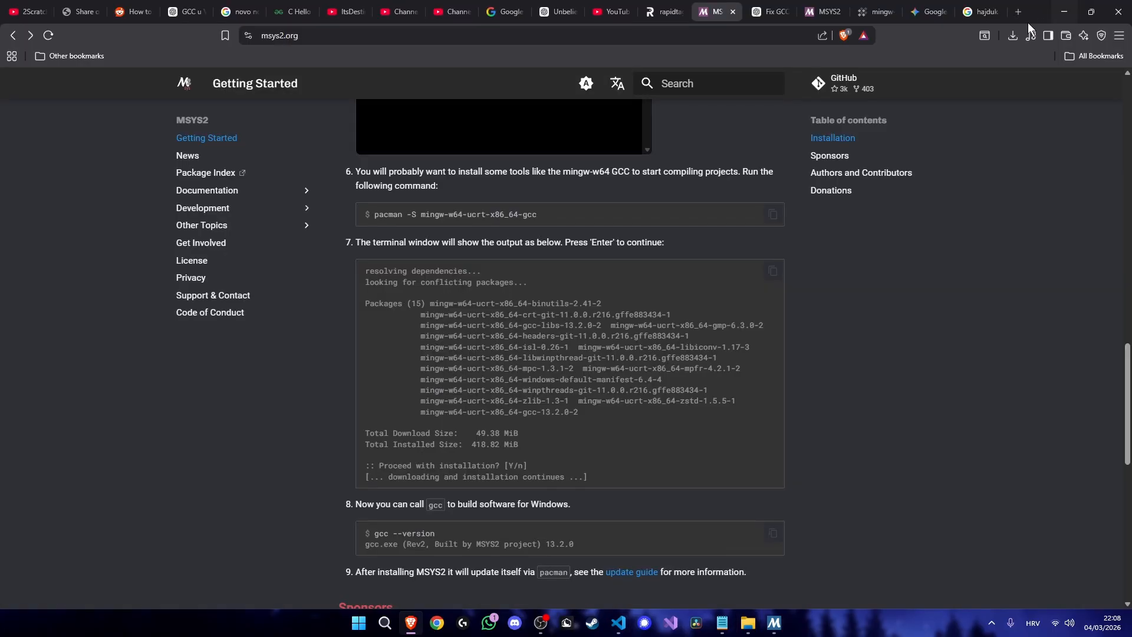
{"action": "left_click", "coordinate": [1064, 10]}
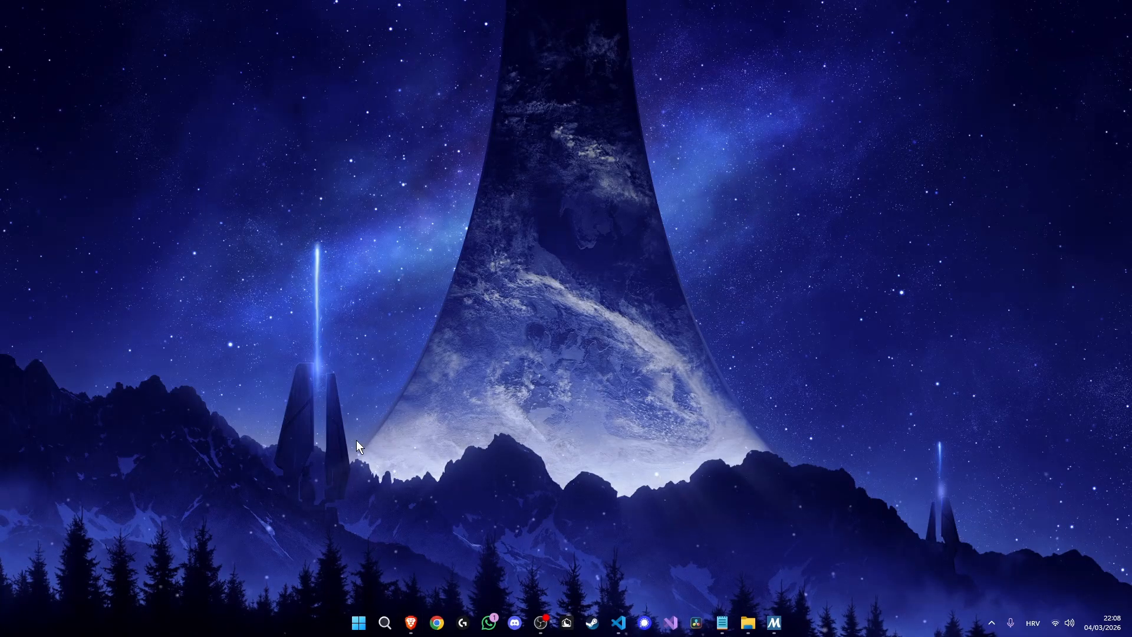